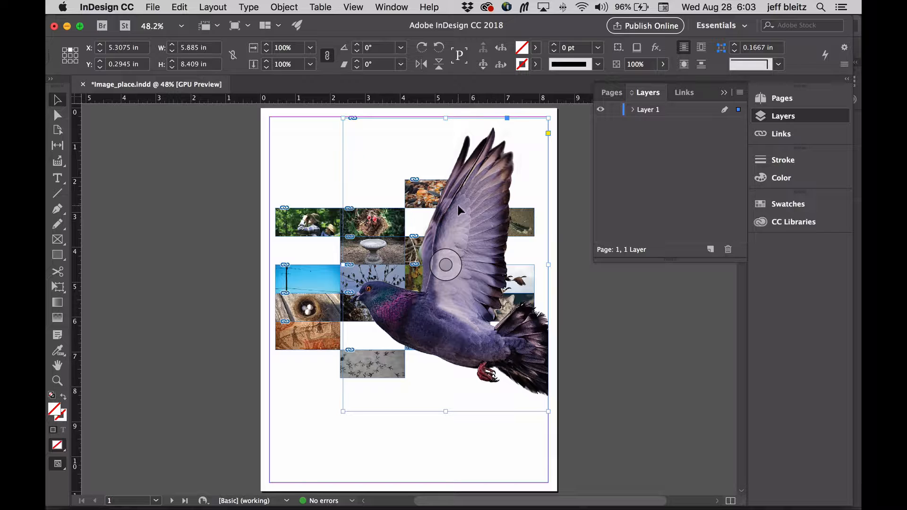
Undo a trial move of the large pigeon image and lock the image in place
drag(474, 213, 458, 227)
key(super+z)
click(285, 8)
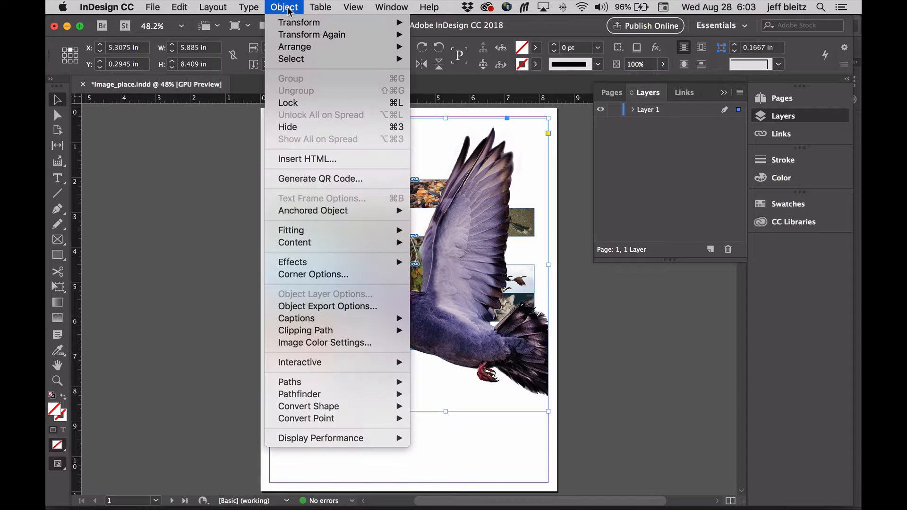
click(297, 103)
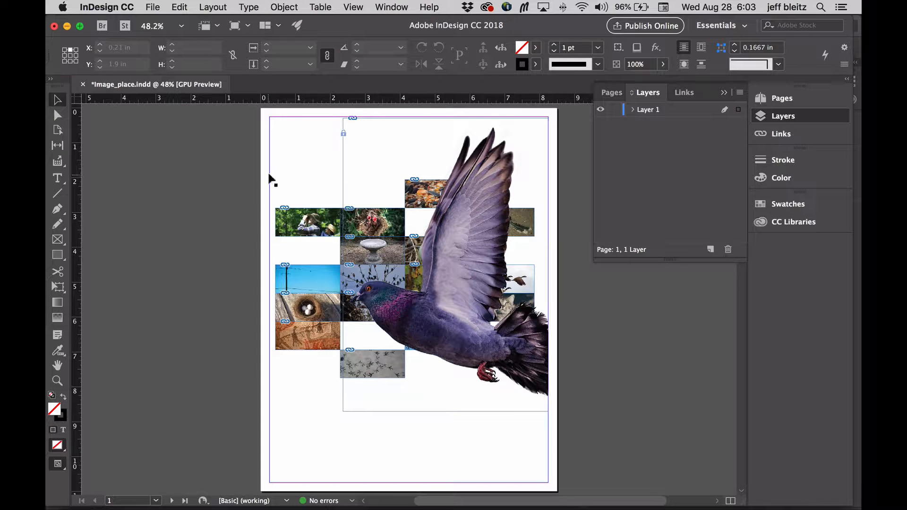
Select the page-sized border frame behind the images and lock it
click(291, 189)
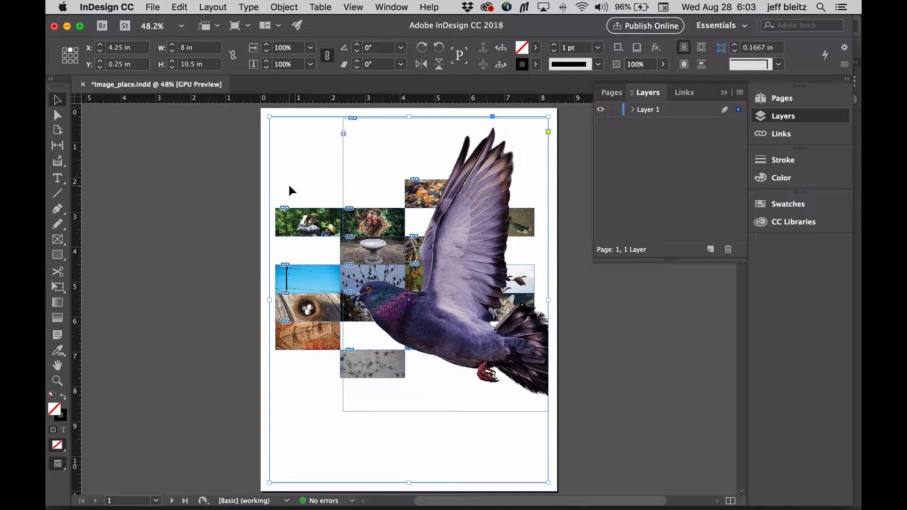
click(283, 7)
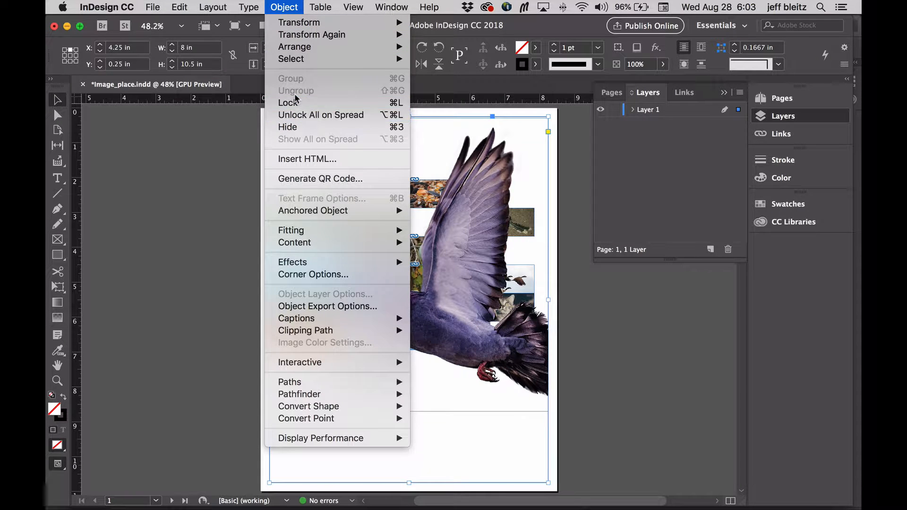
click(287, 6)
click(287, 6)
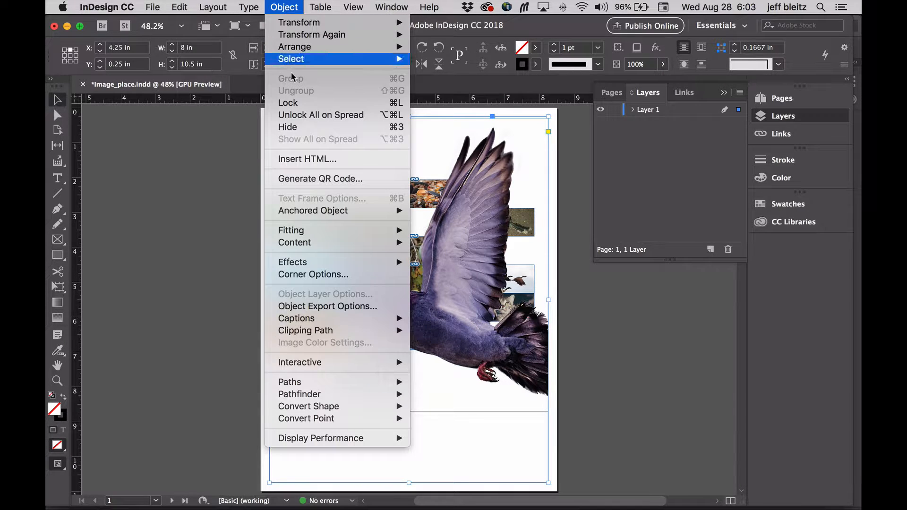
click(293, 98)
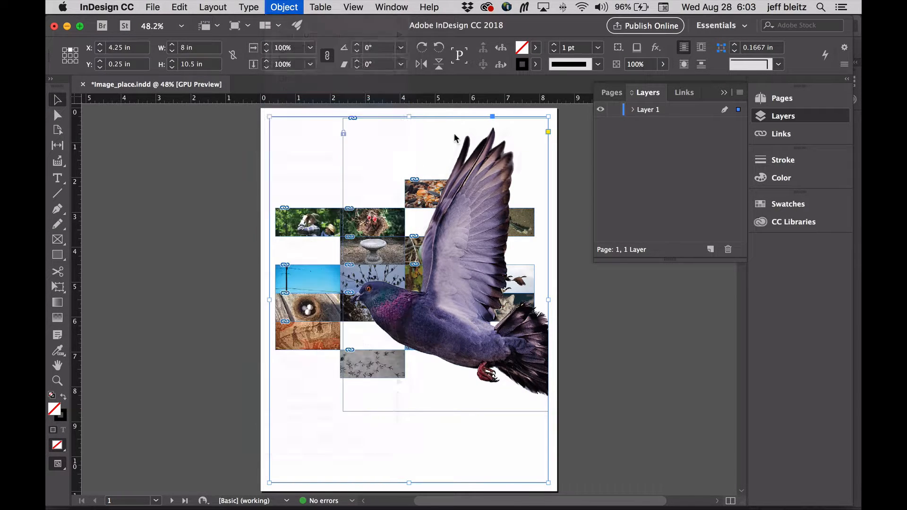
click(272, 139)
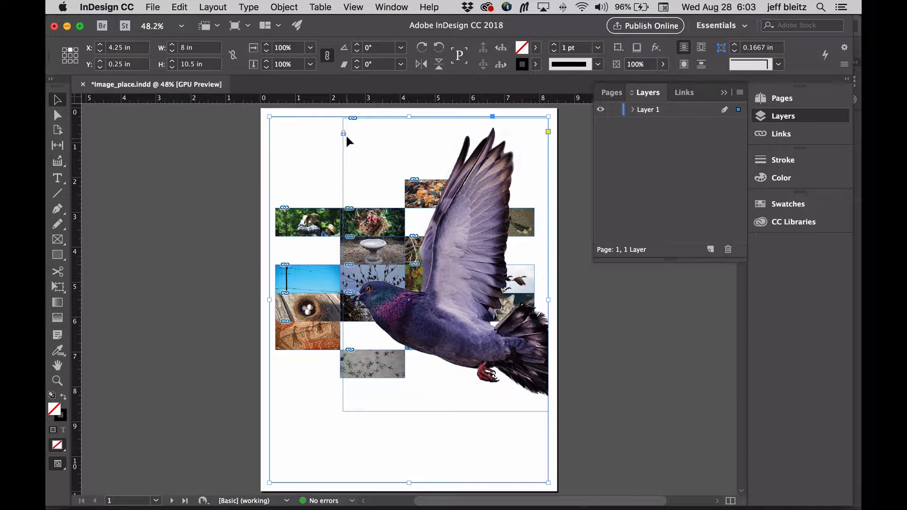
click(317, 141)
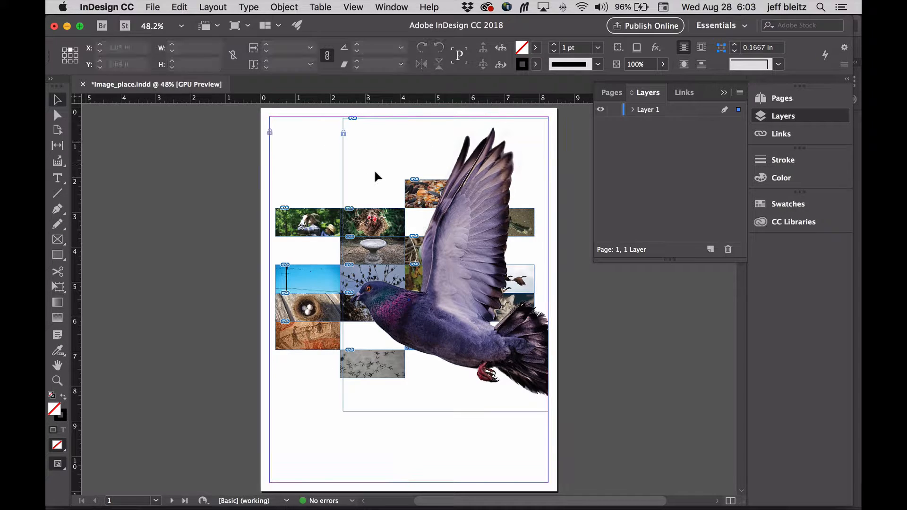
Unlock all objects on the spread
click(283, 7)
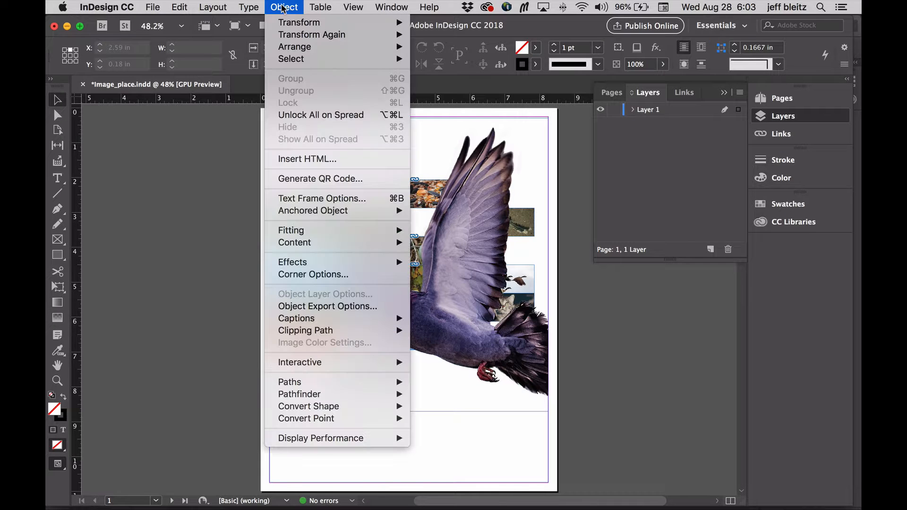
click(303, 115)
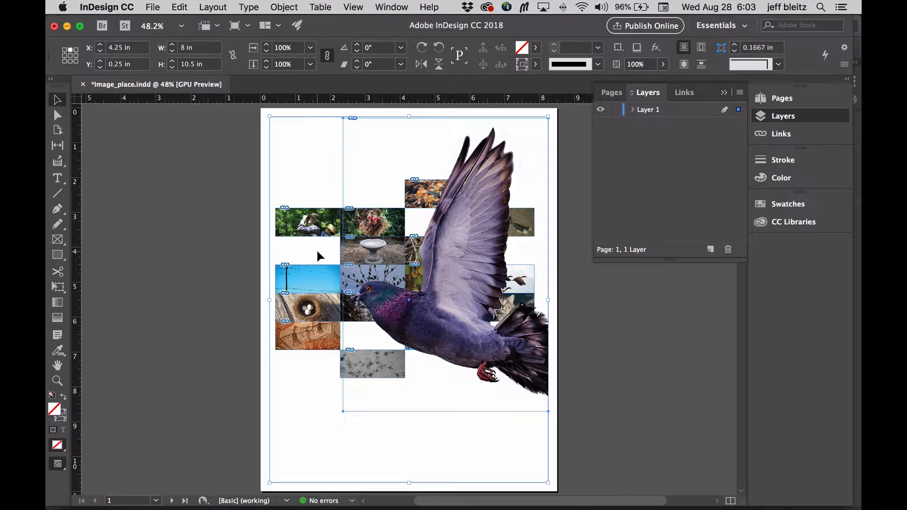
Deselect everything and compare the page in Preview and Normal screen modes, ending in Normal mode
click(355, 8)
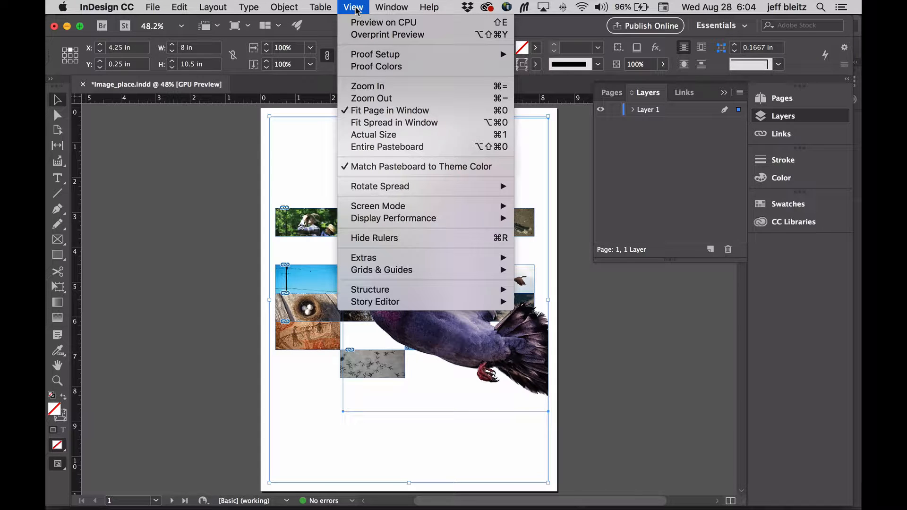
click(354, 8)
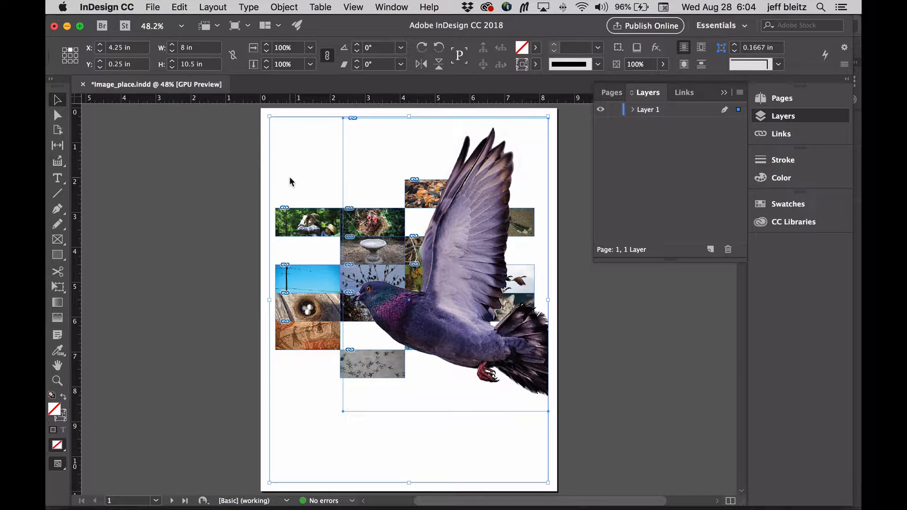
key(w)
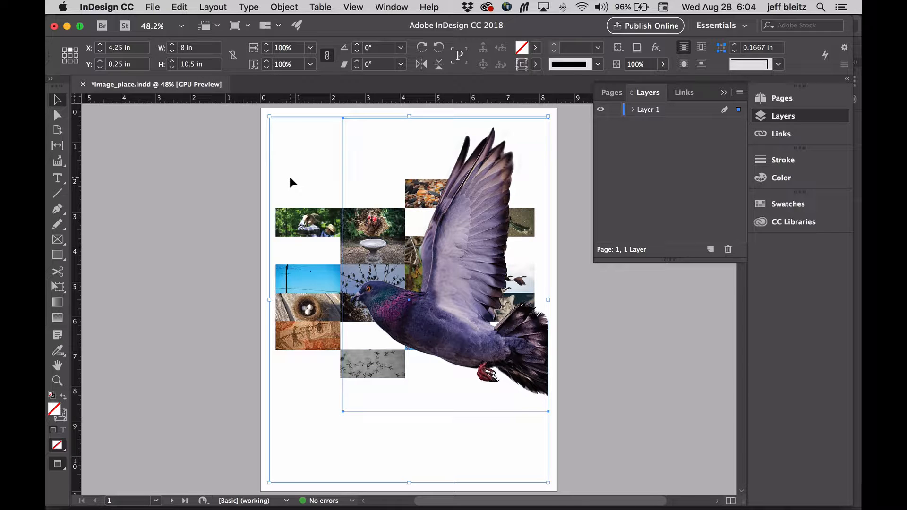
click(239, 179)
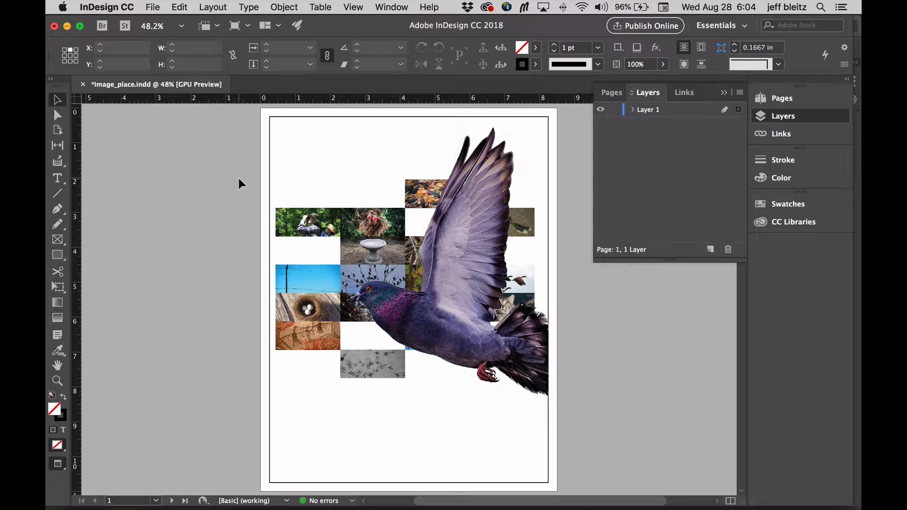
key(w)
key(w)
key(w)
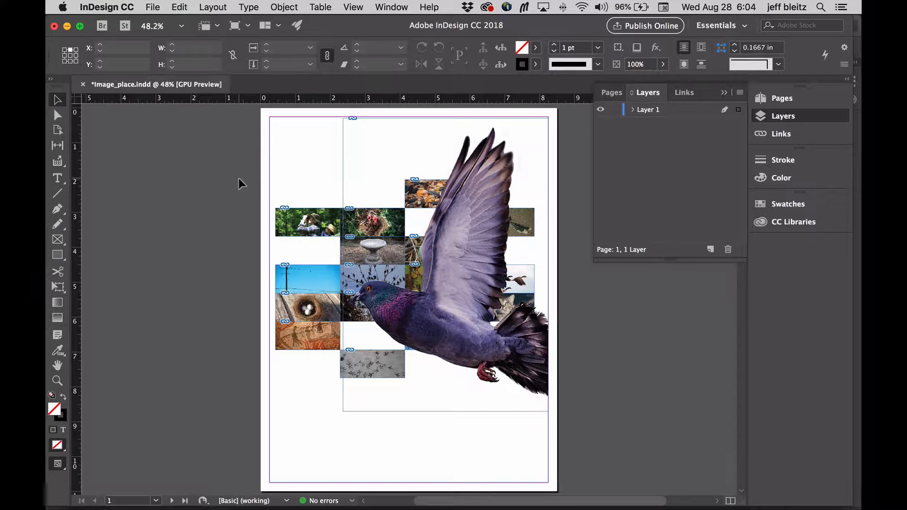
key(w)
key(w)
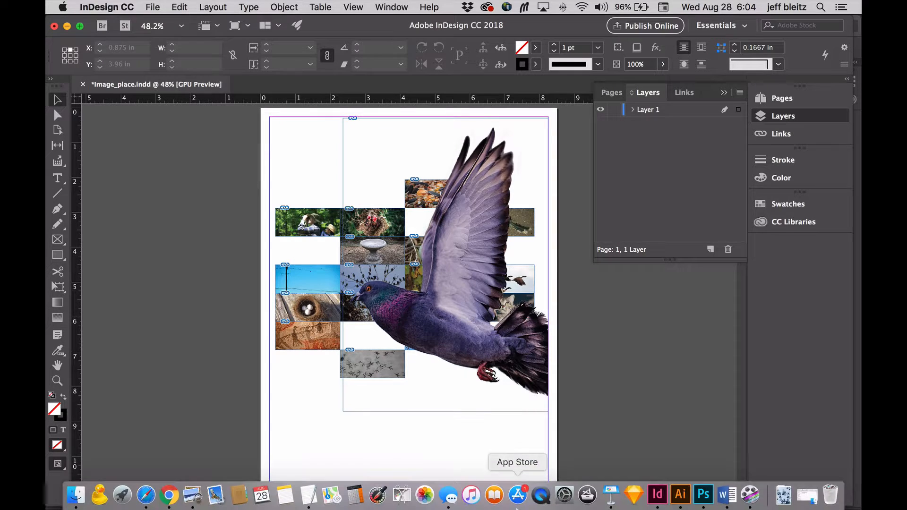
Switch to Illustrator and lock the linked pigeon image on the artboard
click(683, 494)
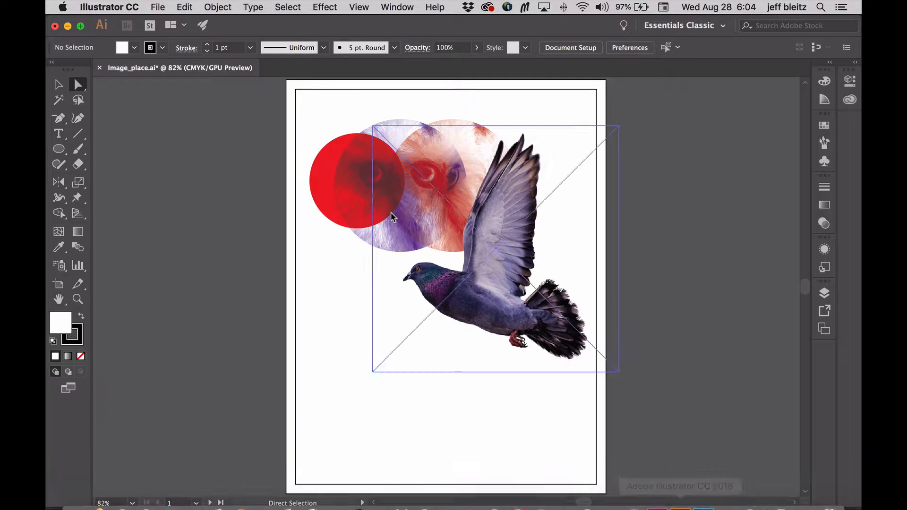
click(461, 278)
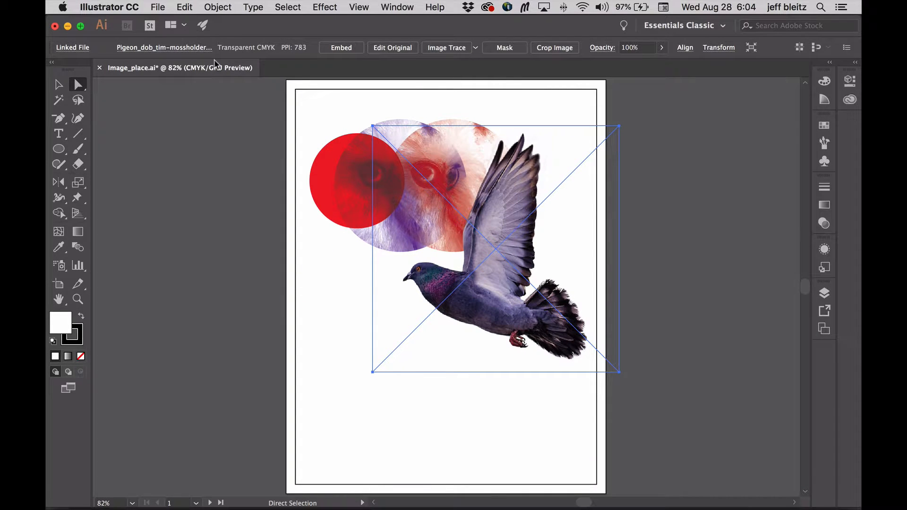
click(221, 7)
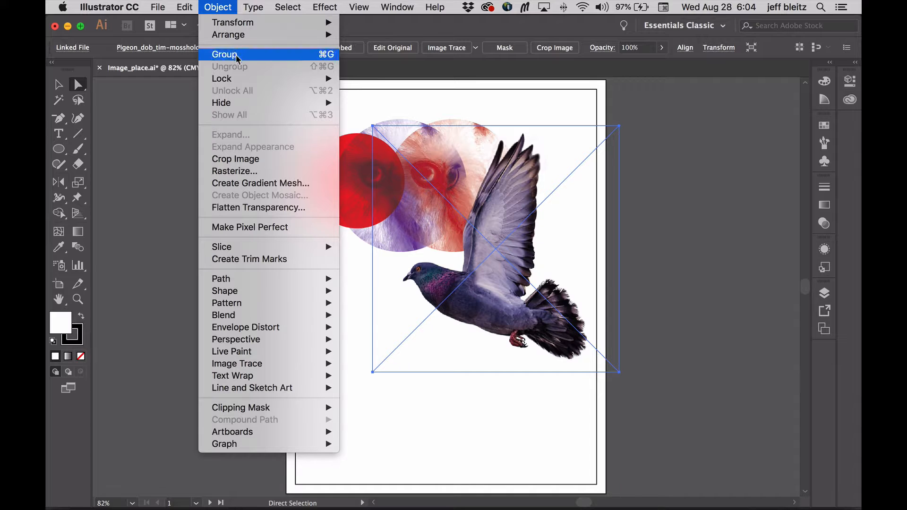
mouse_move(239, 79)
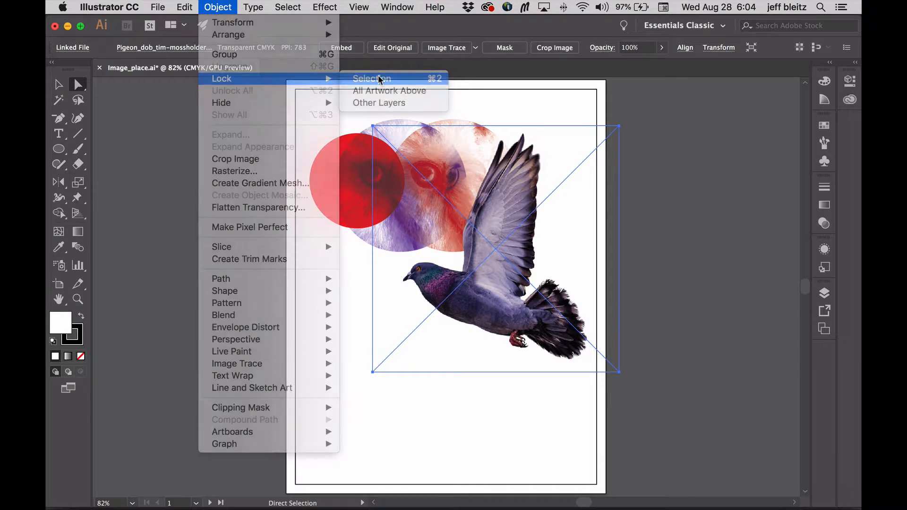
click(379, 80)
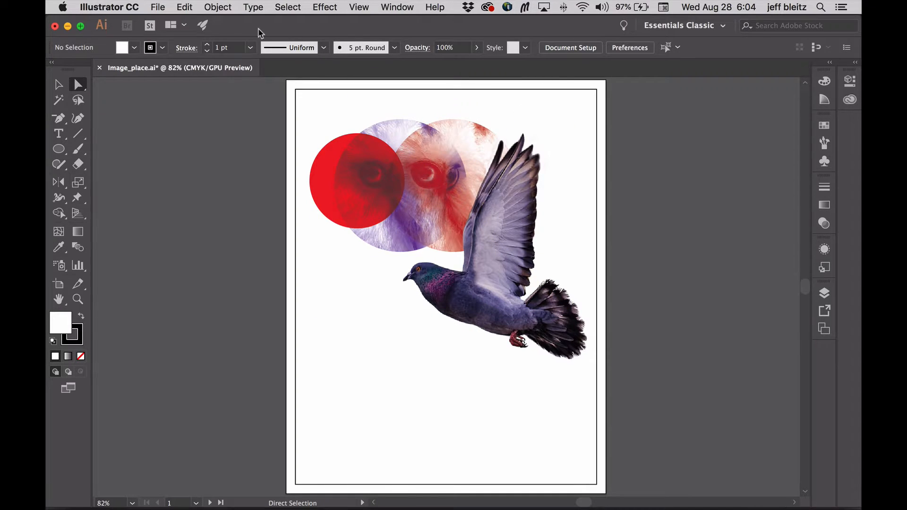
Unlock all artwork in the Illustrator document and clear the selection
click(218, 7)
click(241, 99)
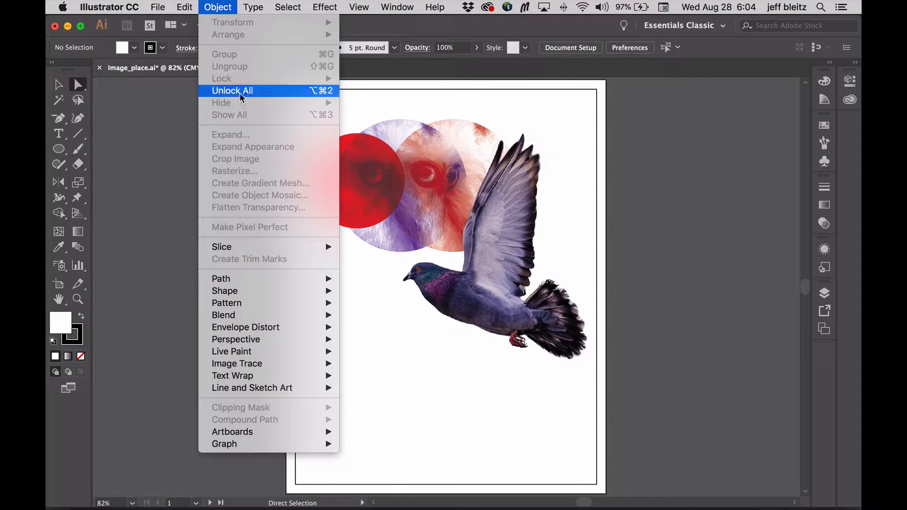
click(240, 94)
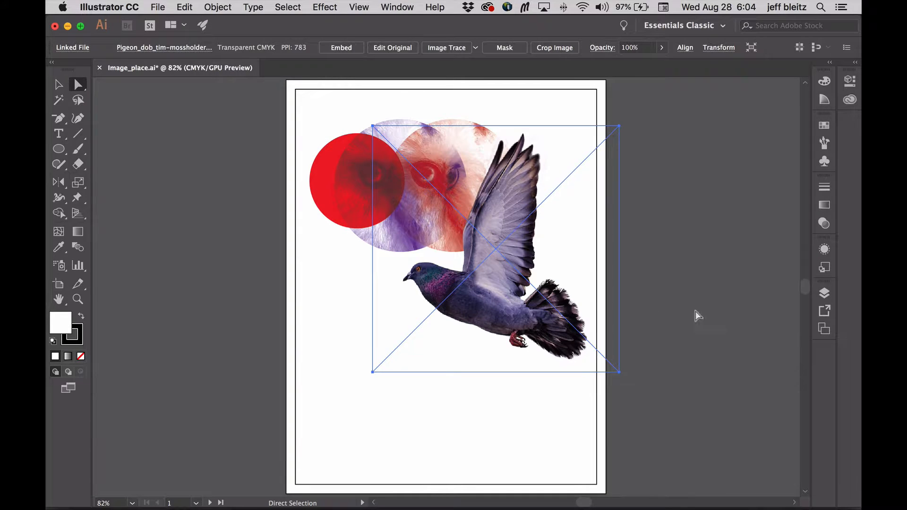
click(696, 312)
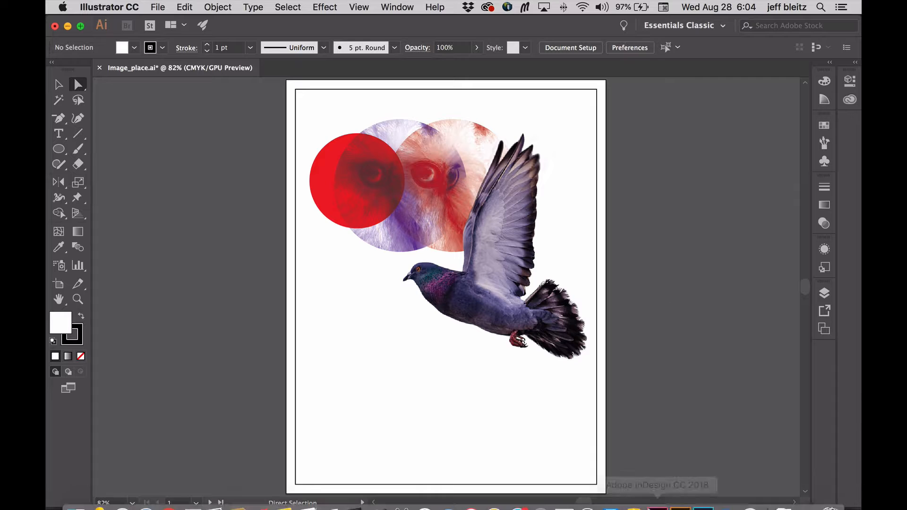
Switch to Photoshop, fully lock the Rectangle 1 layer, and hide and show it to check which element it holds
click(703, 495)
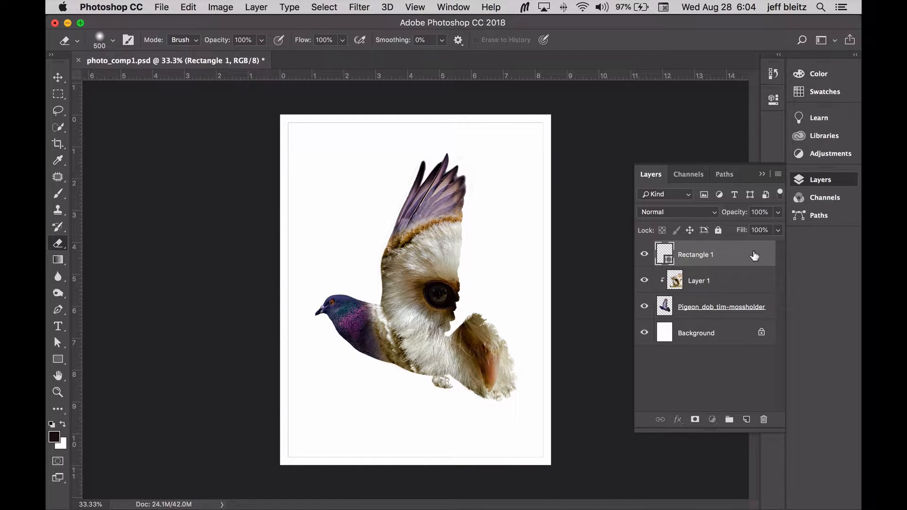
click(718, 231)
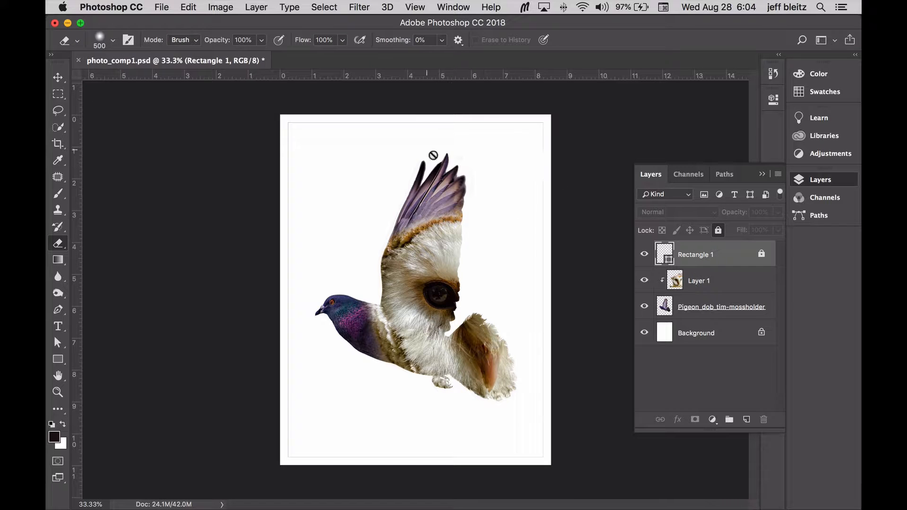
click(646, 255)
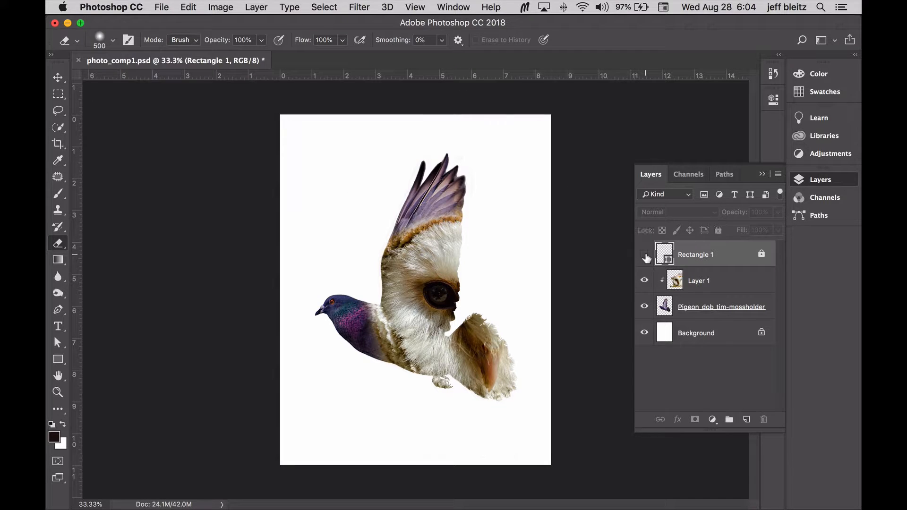
click(645, 255)
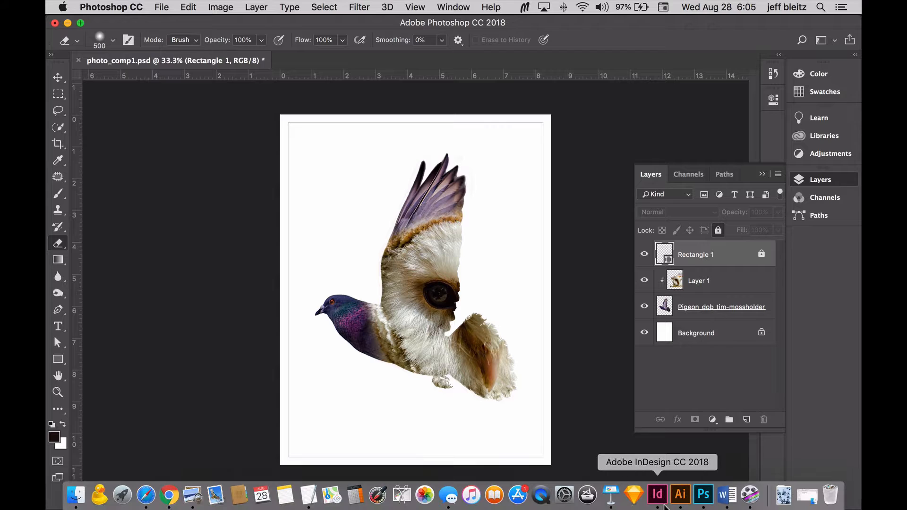
Switch to InDesign and add a new layer above Layer 1
click(663, 506)
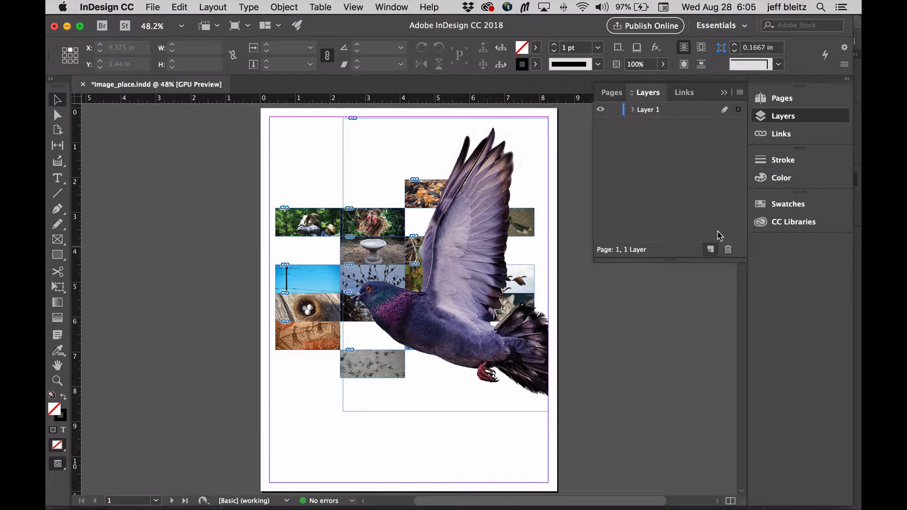
click(723, 93)
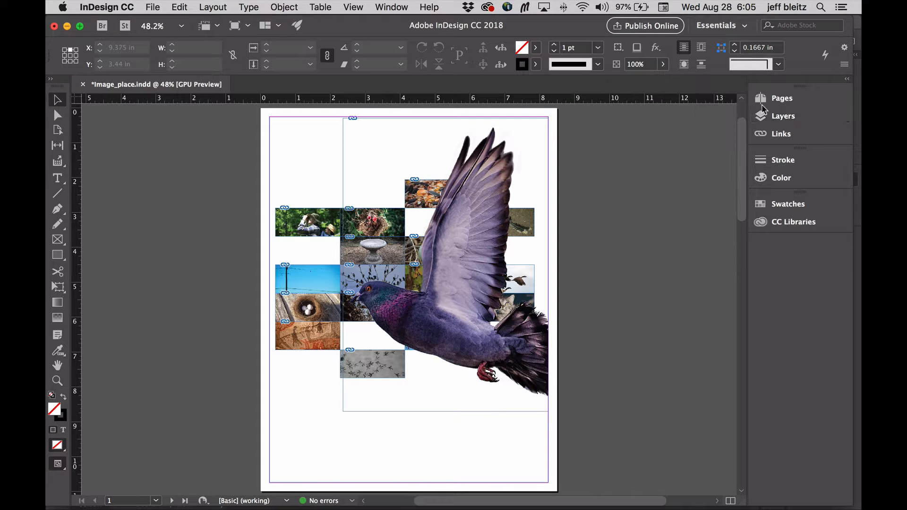
click(779, 122)
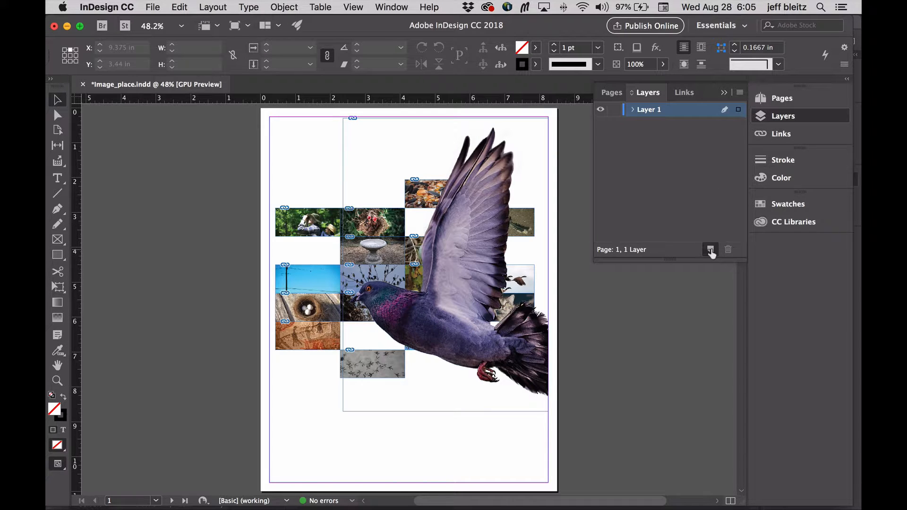
click(710, 249)
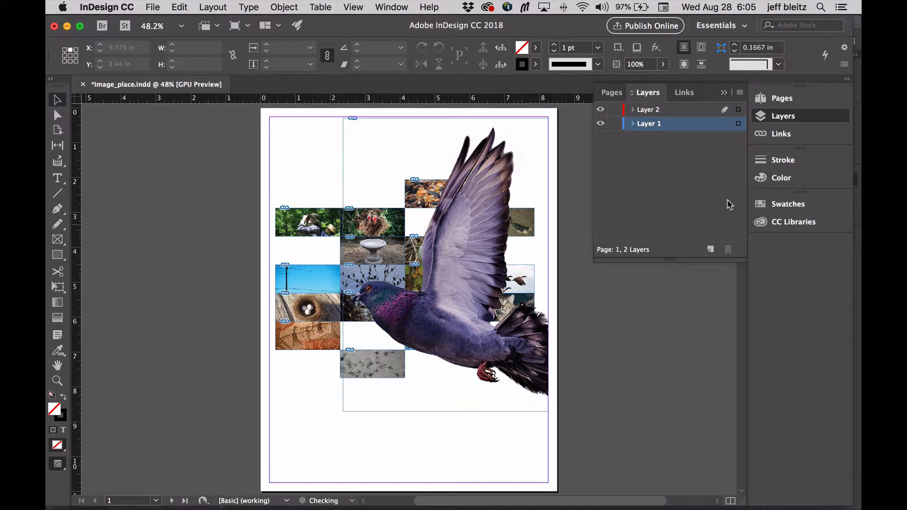
Delete the large pigeon image from Layer 1 and make Layer 2 the active layer
click(494, 215)
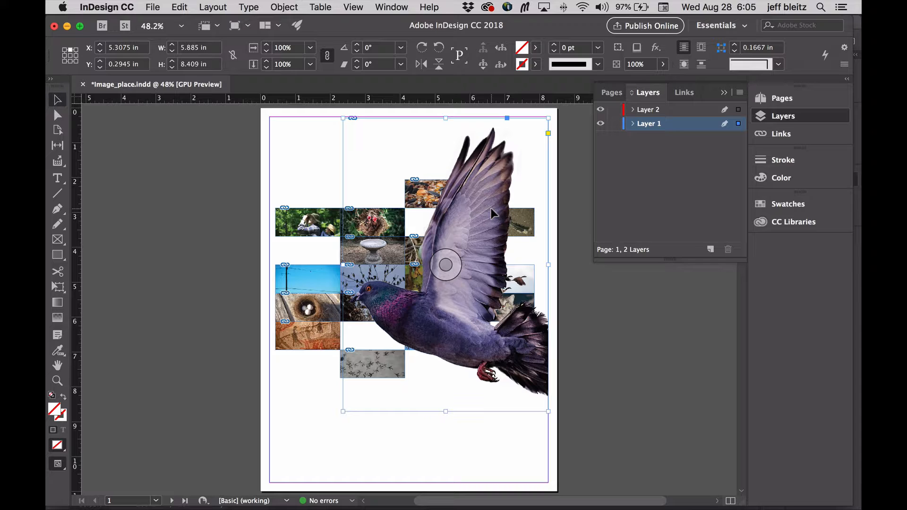
key(Delete)
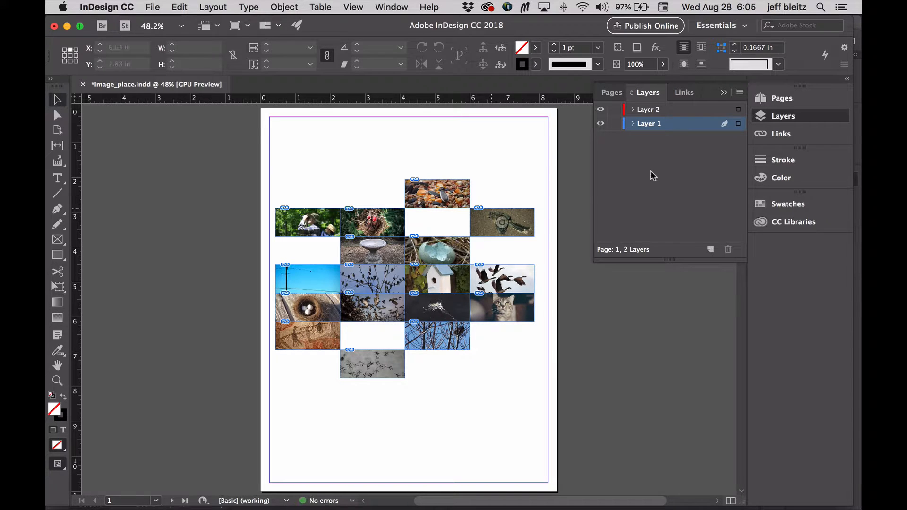
click(697, 109)
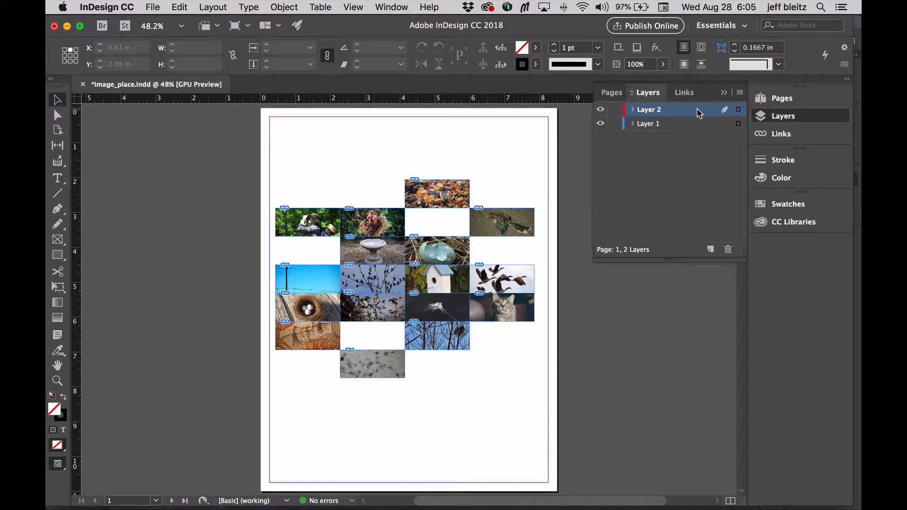
Paste the cut pigeon image in place on Layer 2, and hide and show that layer to check its content
click(179, 7)
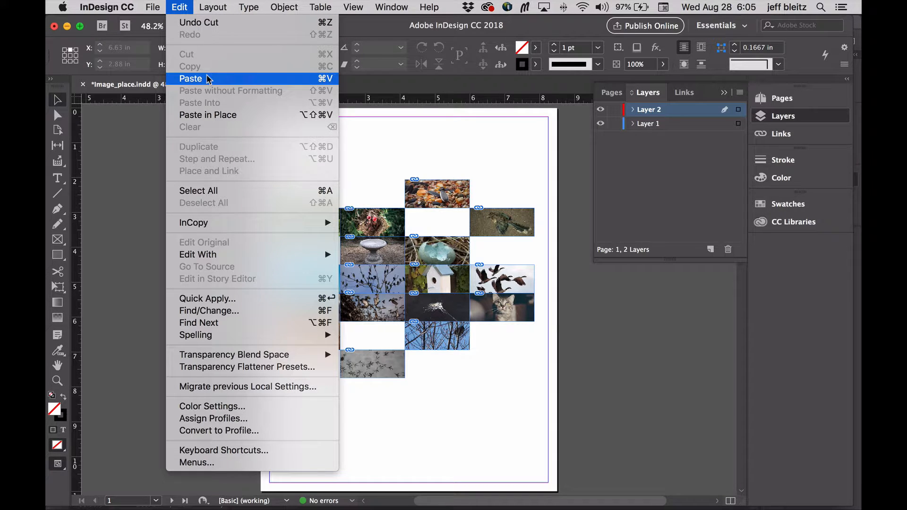
click(209, 117)
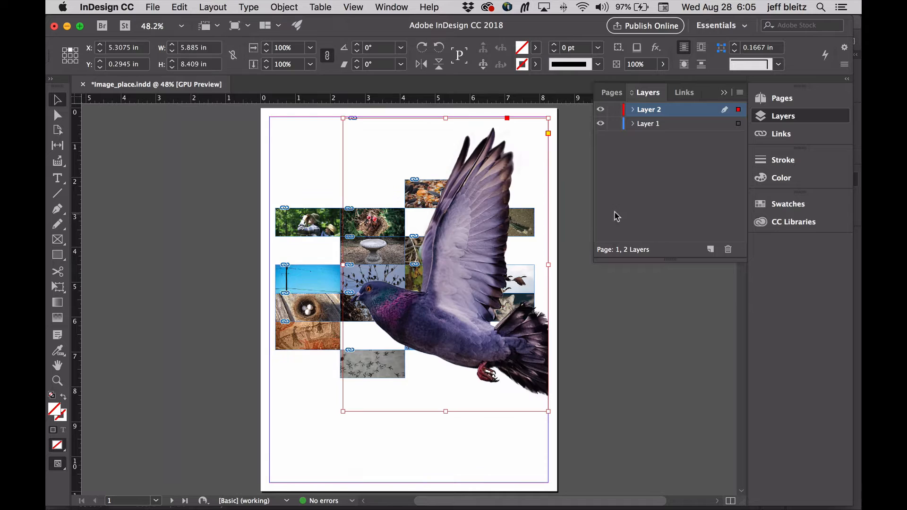
click(601, 110)
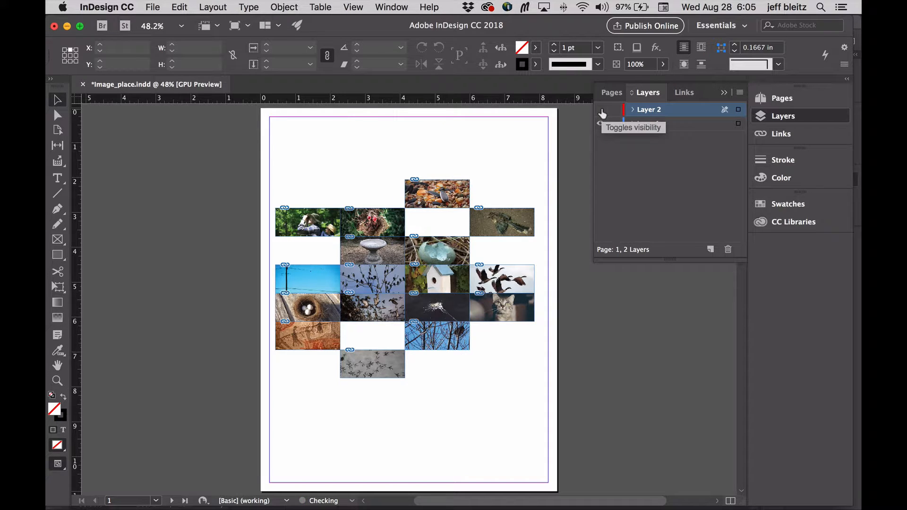
click(601, 110)
click(601, 112)
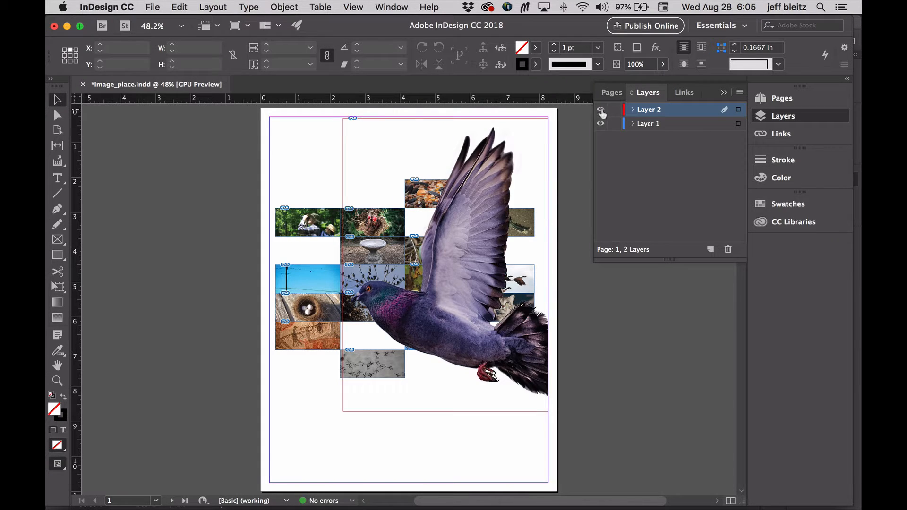
scroll(584, 264, down, 5)
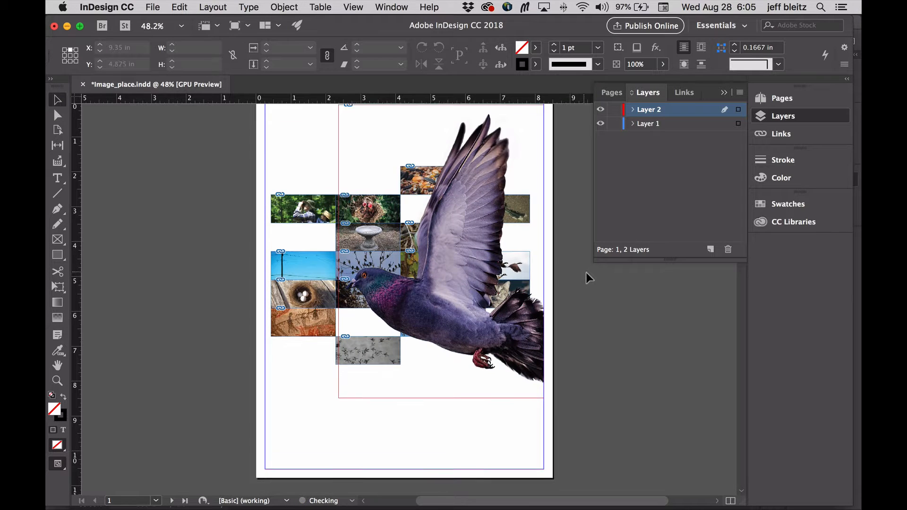
scroll(573, 268, up, 5)
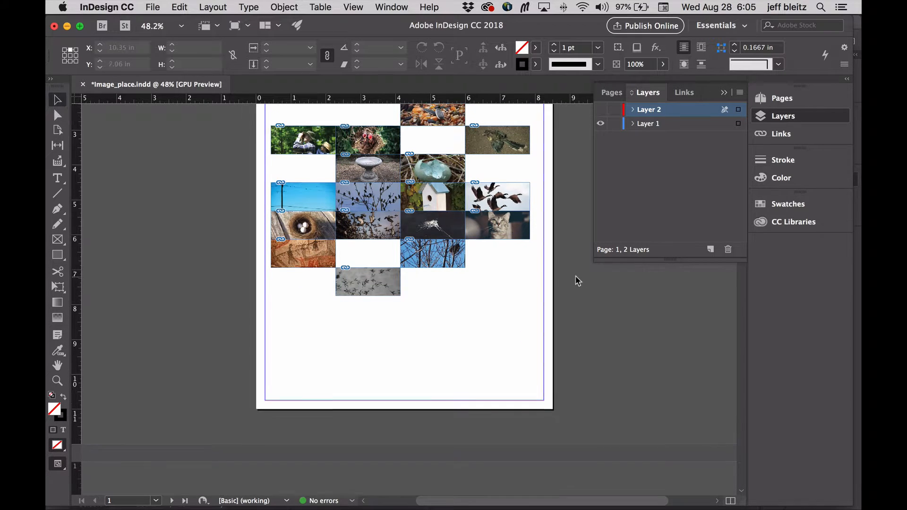
Undo the pigeon's paste and cut while keeping the added empty layer, and make Layer 2 active
key(super+z)
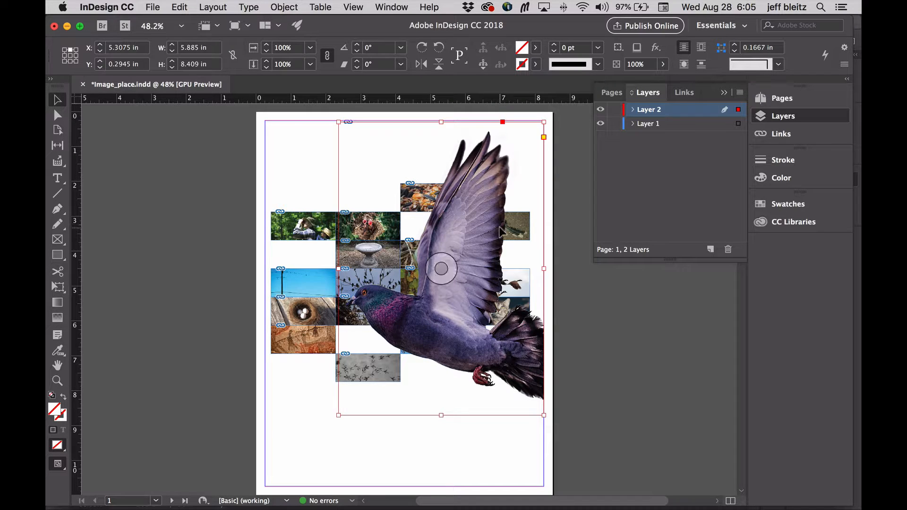
key(super+z)
key(super+z)
key(super+z)
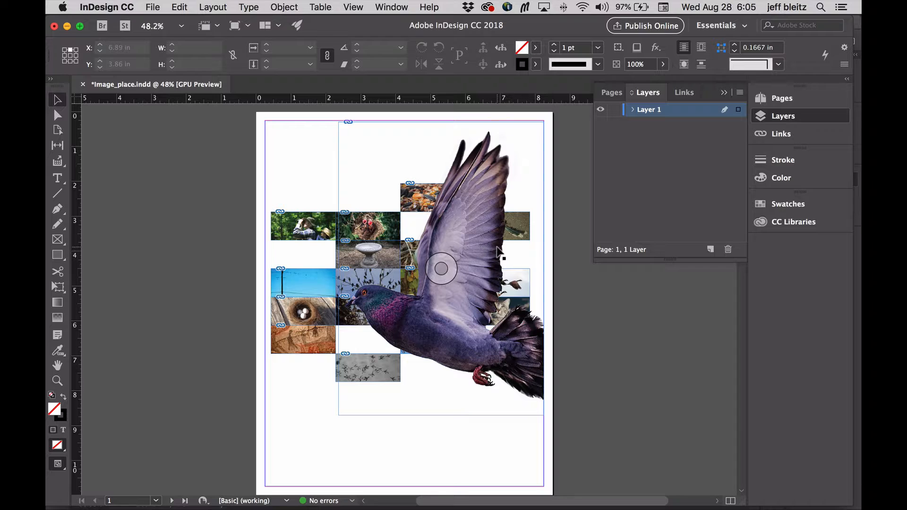
key(super+shift+z)
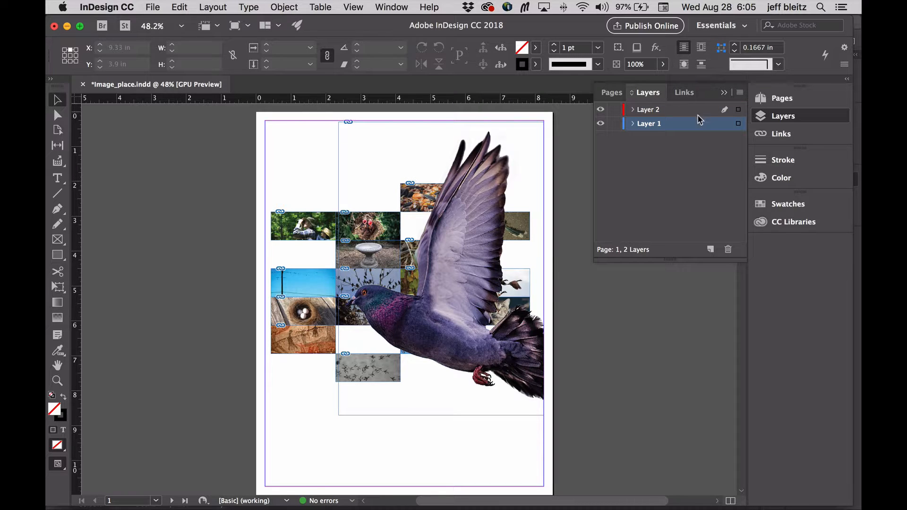
click(698, 115)
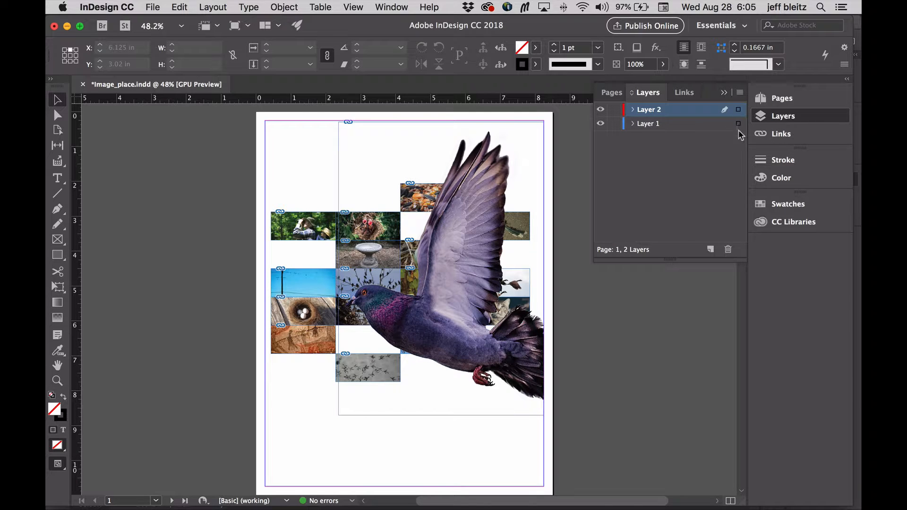
Move the large pigeon and the small green photo of people together to Layer 2, checking the result by hiding and showing Layer 1
click(489, 226)
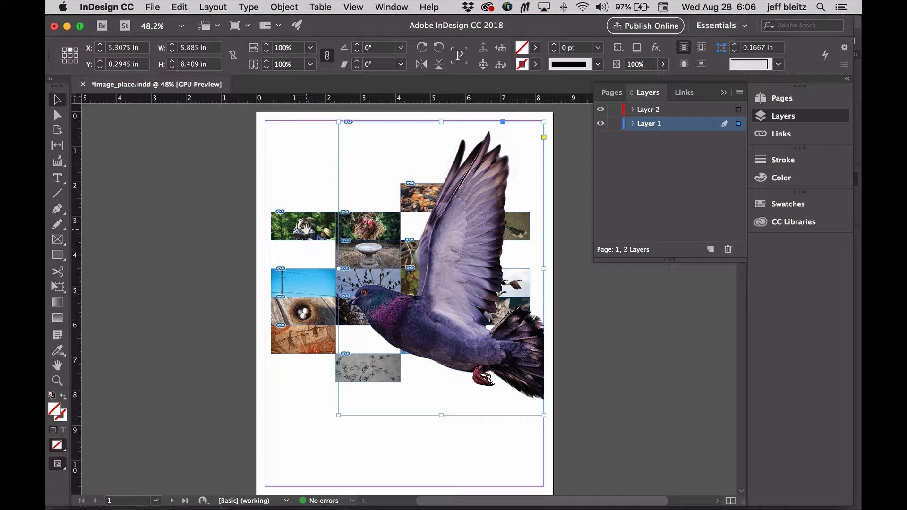
shift+click(323, 225)
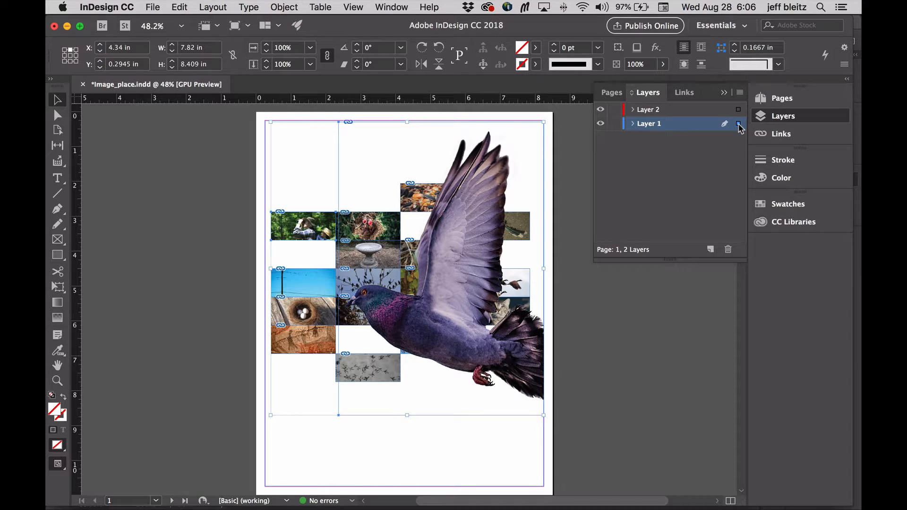
drag(737, 128, 737, 110)
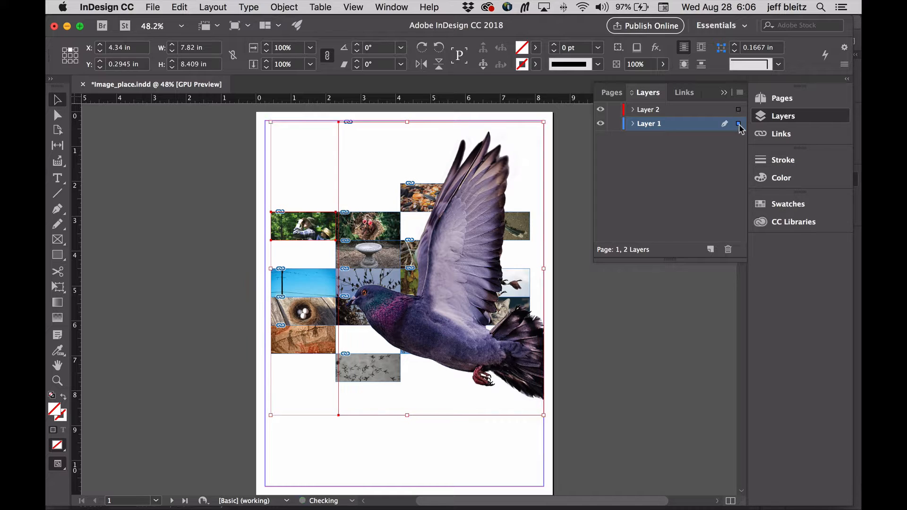
click(601, 123)
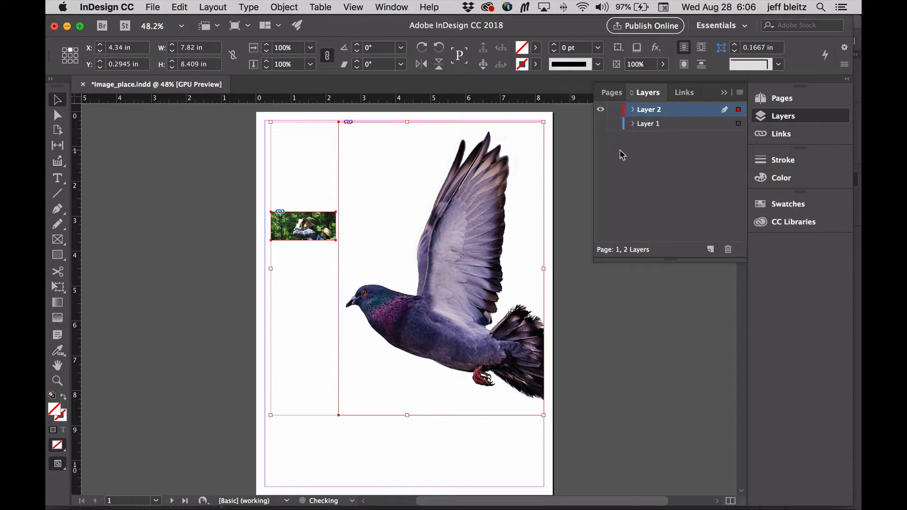
click(574, 245)
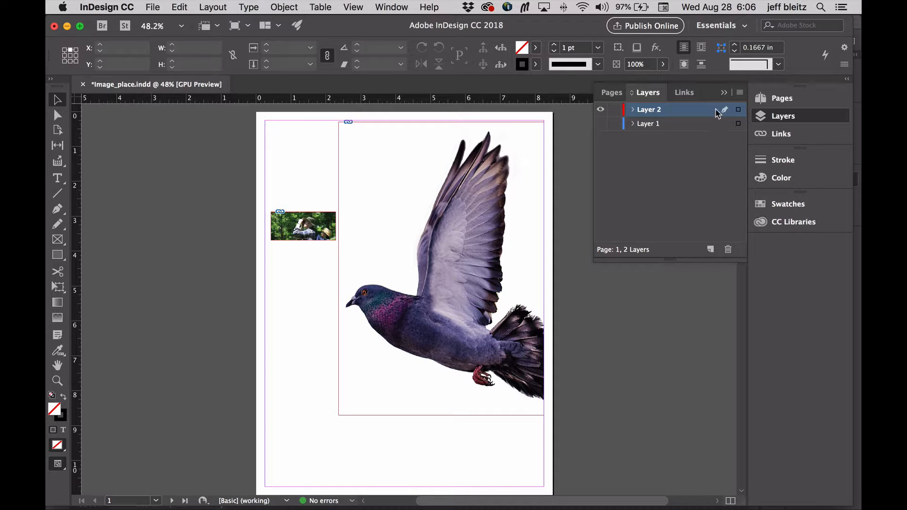
click(600, 123)
Move the small green photo of people back to Layer 1, and hide and show each layer to check its content
click(307, 222)
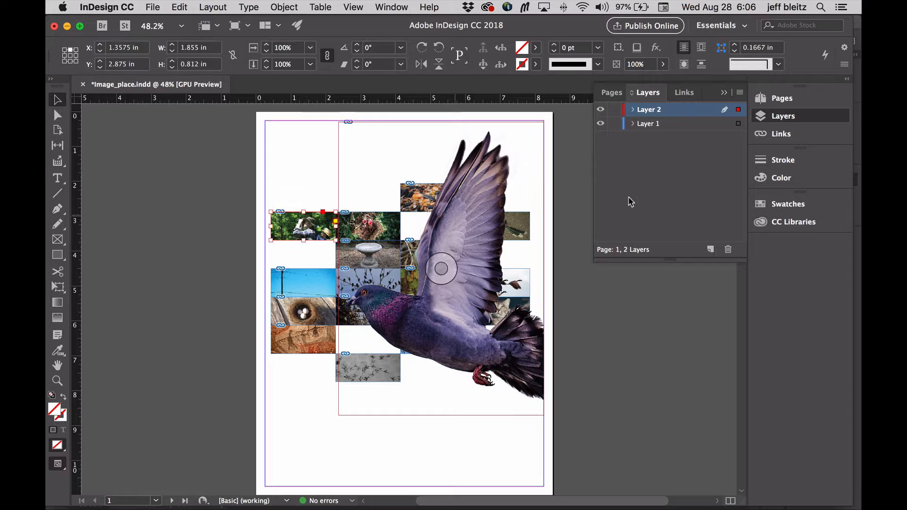
drag(740, 113, 736, 124)
click(600, 110)
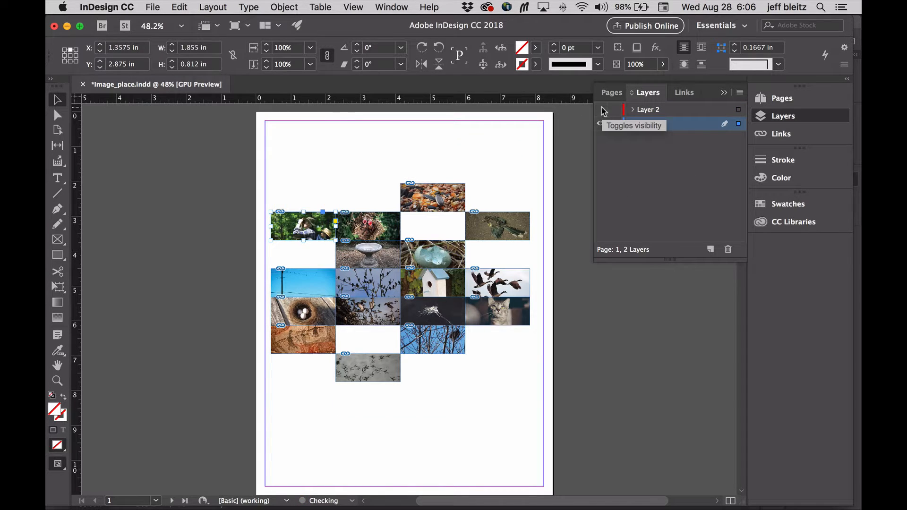
click(600, 110)
click(601, 124)
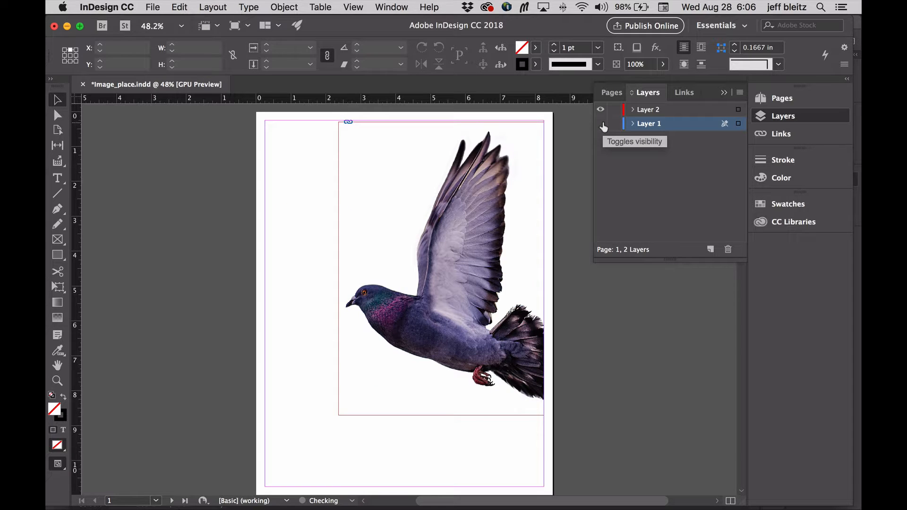
click(601, 124)
Lock Layer 2, hide and show it while locked, and unlock it again
click(615, 110)
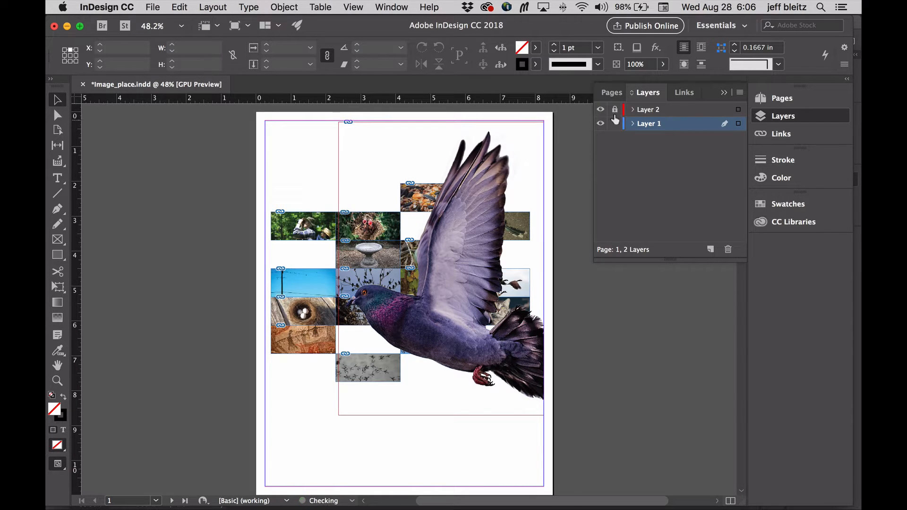
click(601, 109)
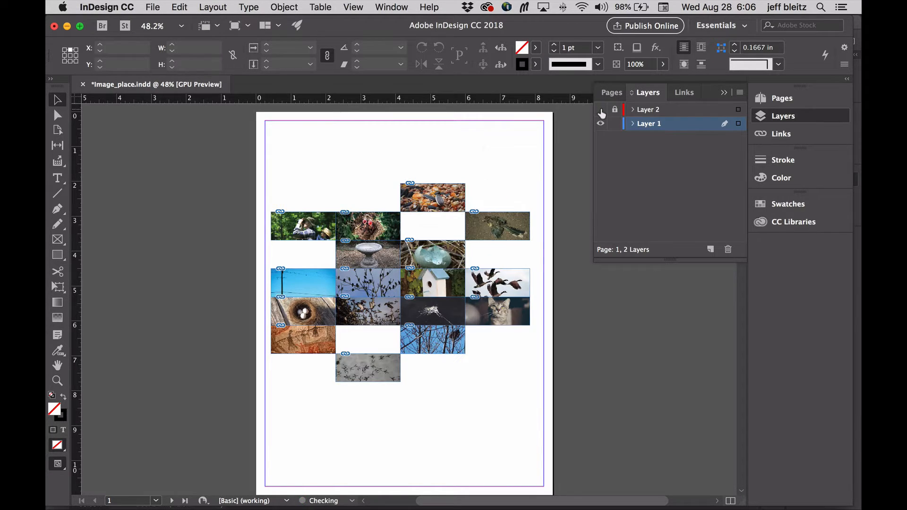
click(601, 109)
click(615, 110)
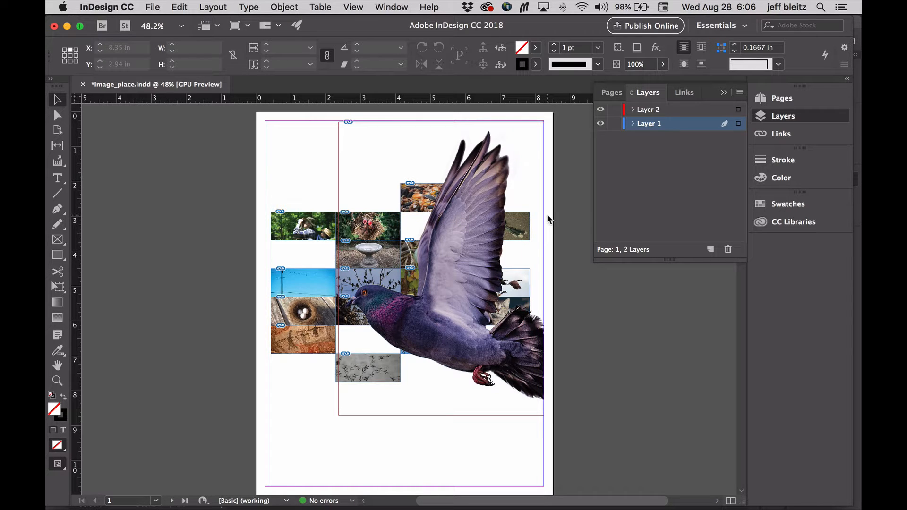
Switch to Illustrator, display the document's layers with Layer 1 collapsed, and select the pigeon image
mouse_move(610, 506)
click(679, 495)
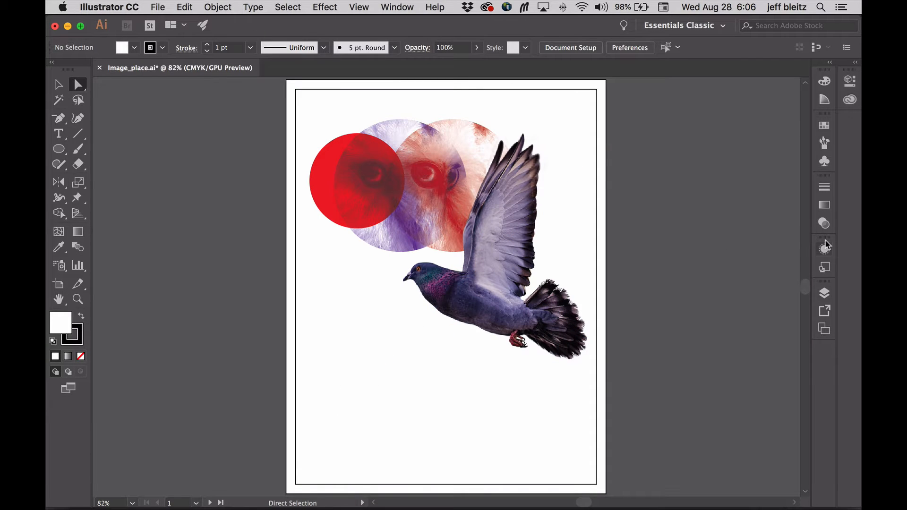
click(825, 292)
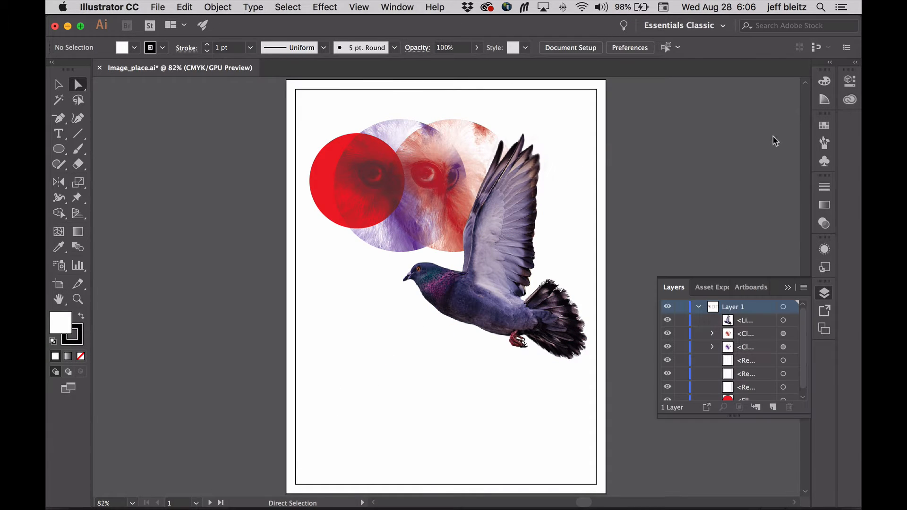
click(699, 307)
click(606, 309)
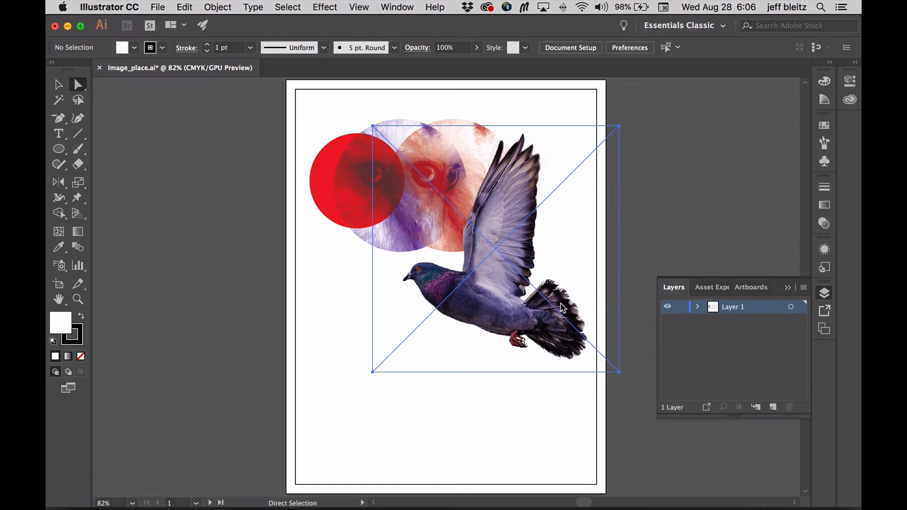
Expand Layer 1 to examine the individual objects it holds, and collapse it again
click(698, 307)
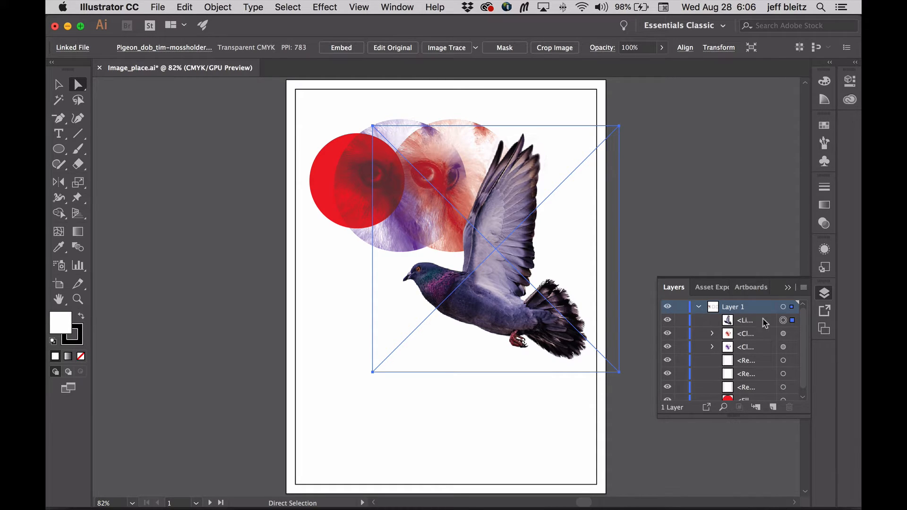
scroll(750, 358, down, 1)
scroll(750, 358, up, 1)
click(699, 307)
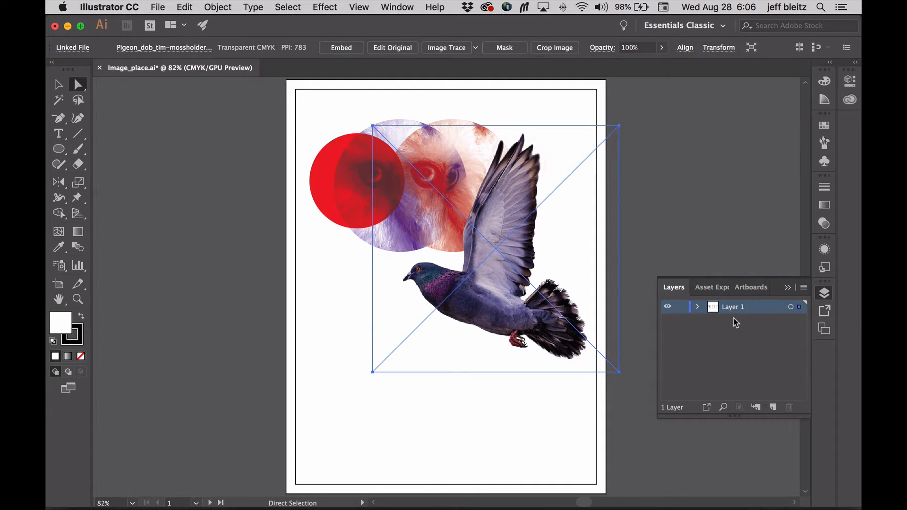
click(756, 337)
click(697, 307)
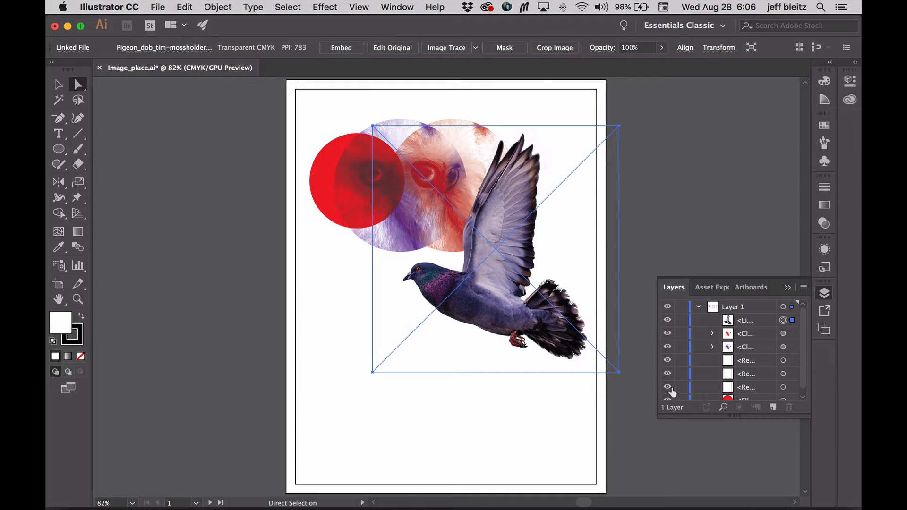
click(697, 307)
Add a new layer above Layer 1 and move the pigeon image from Layer 1 onto it
click(765, 308)
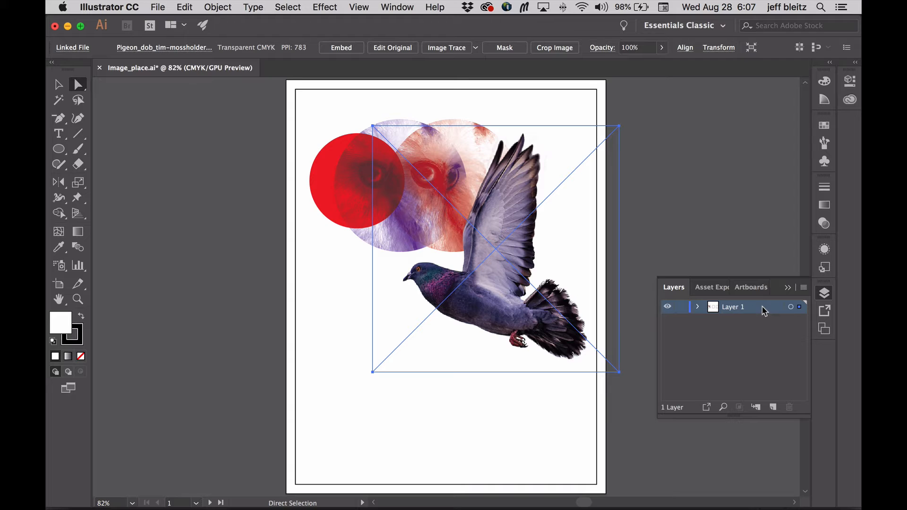
click(775, 409)
click(691, 222)
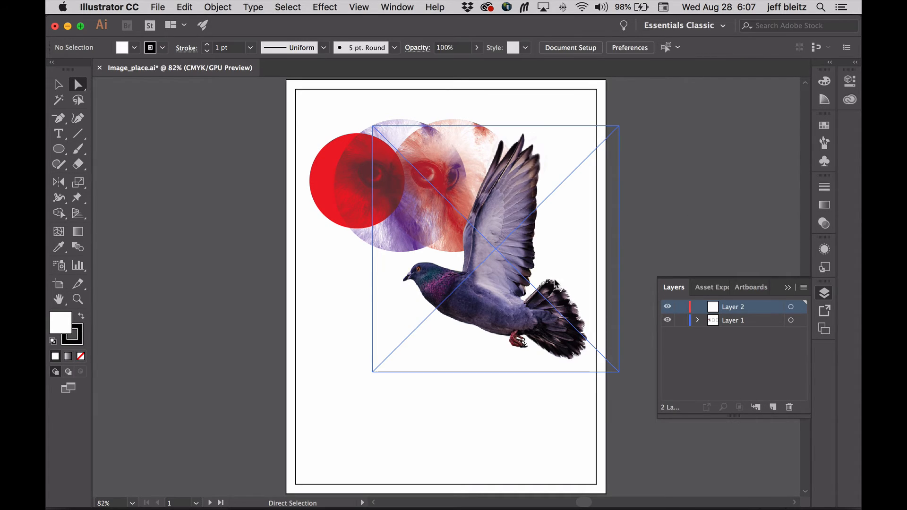
click(560, 298)
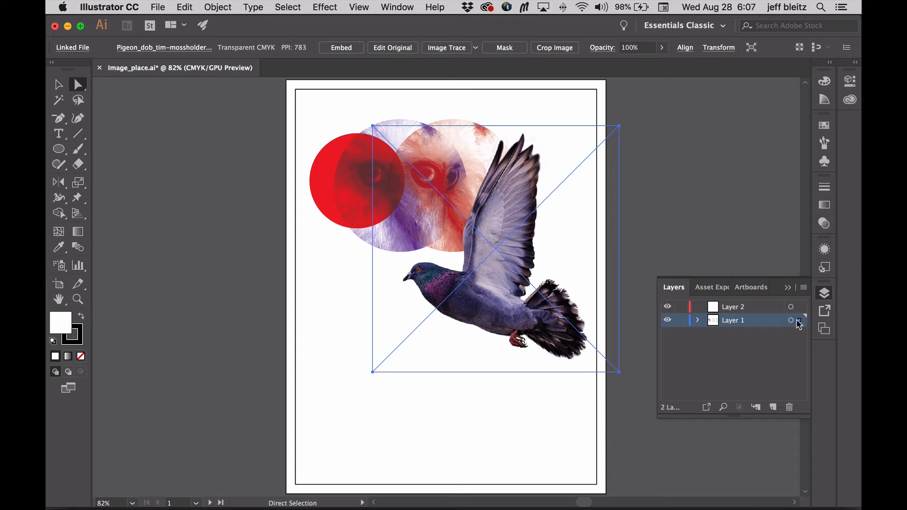
drag(798, 323, 799, 308)
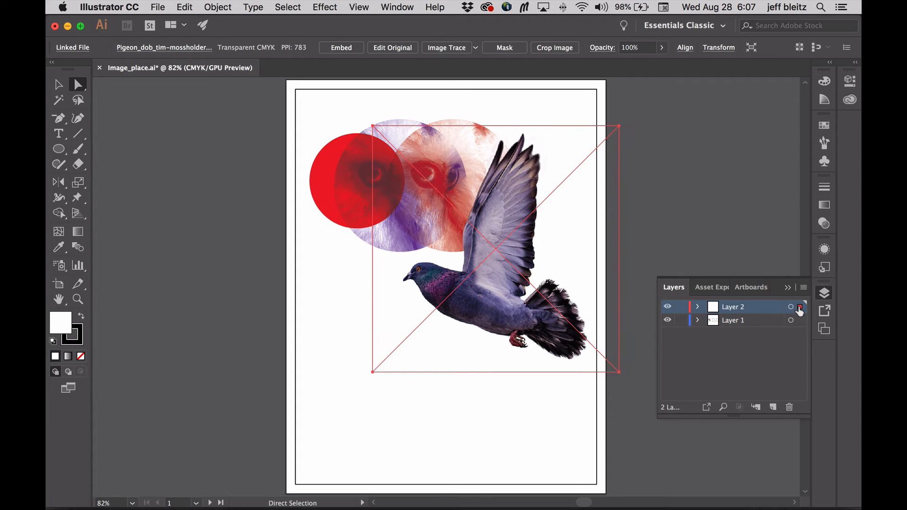
Hide and show Layer 2 twice to check that it holds only the pigeon
click(665, 307)
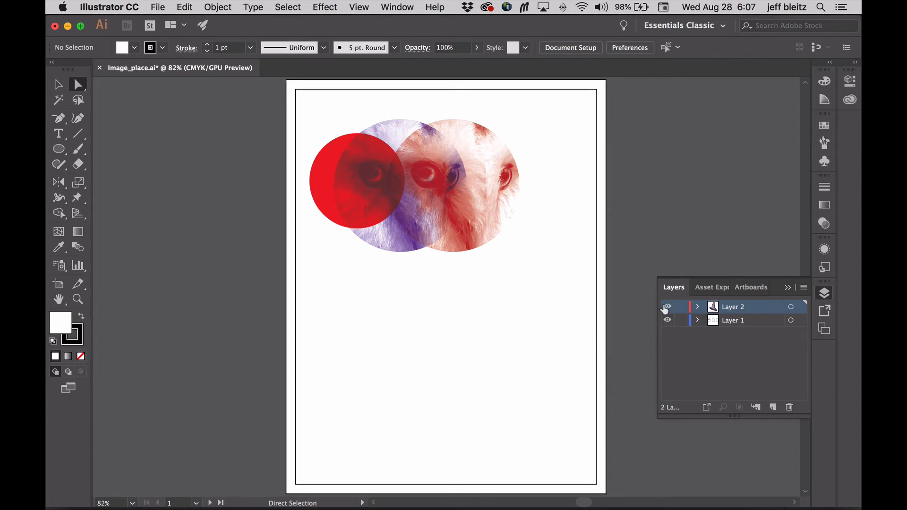
click(665, 306)
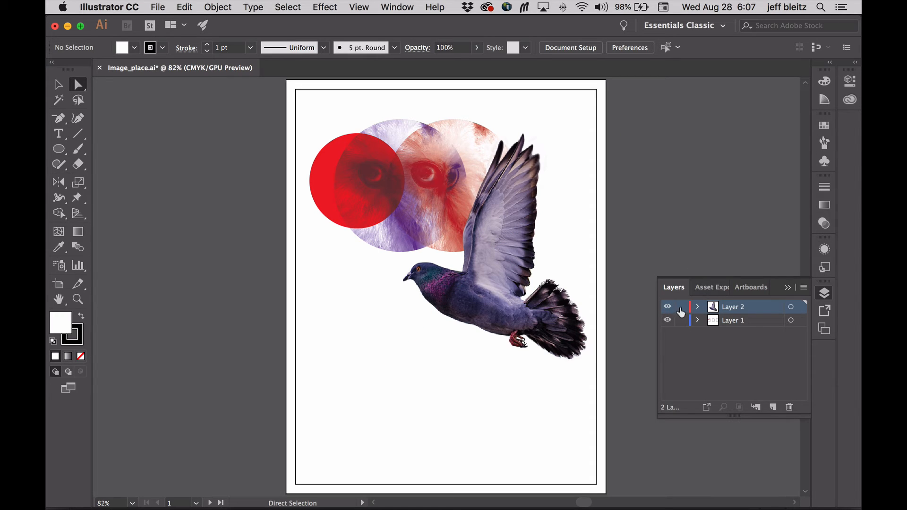
click(667, 308)
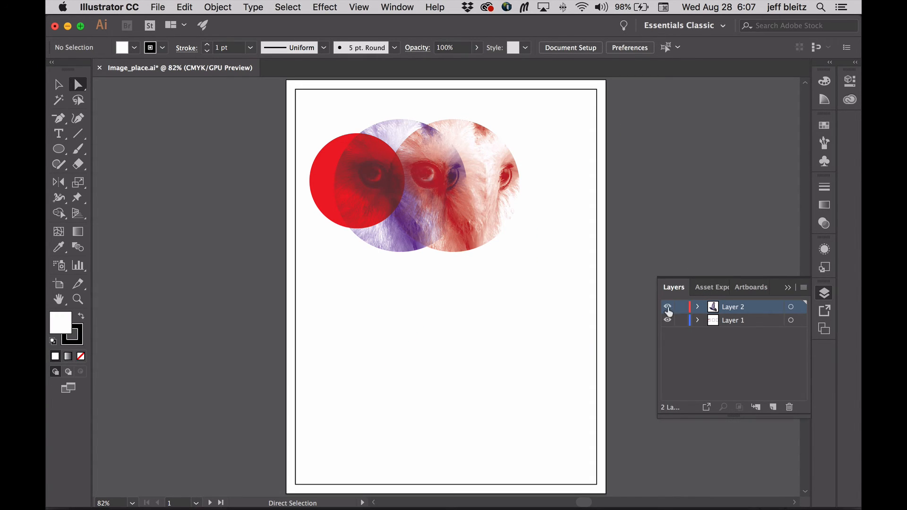
click(667, 307)
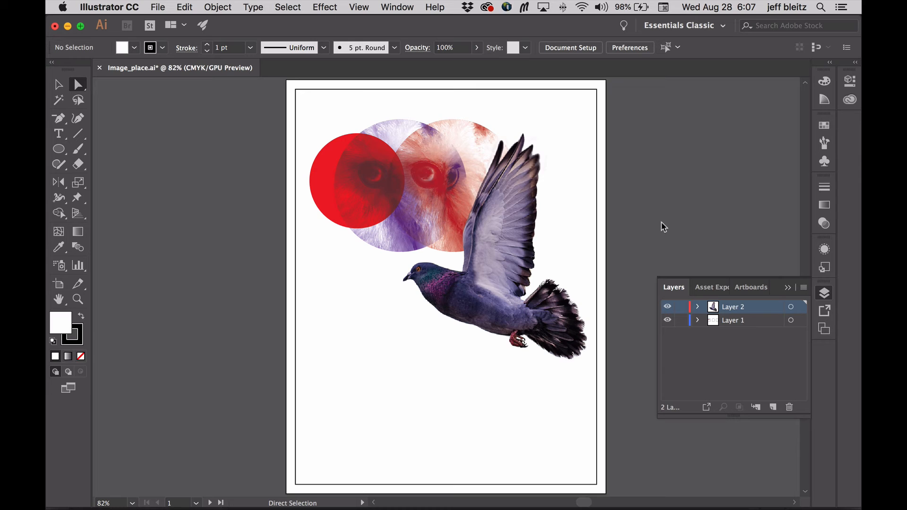